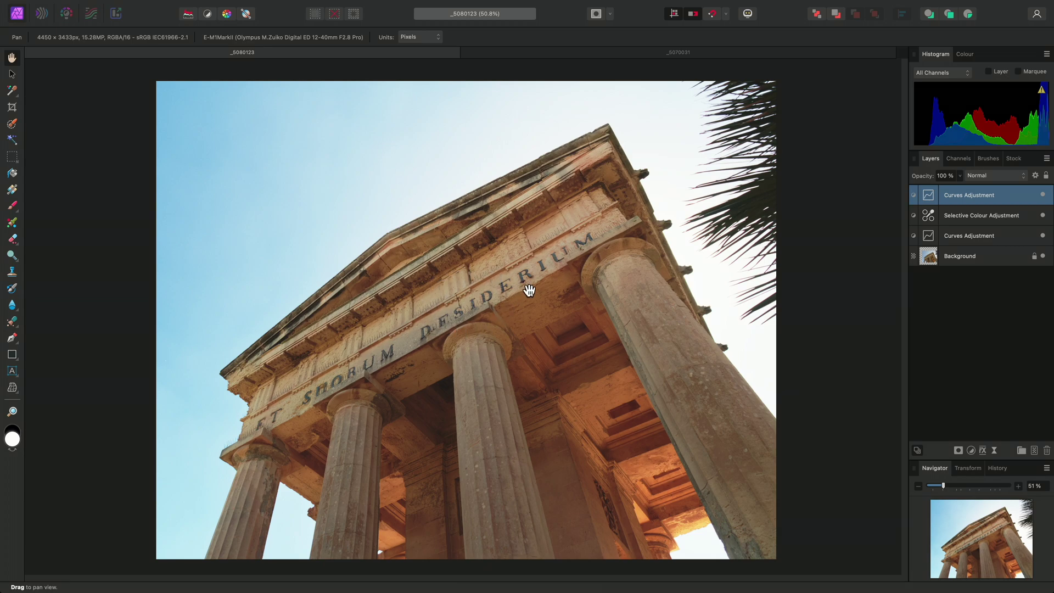
- Select the Background photo layer beneath the Curves and Selective Colour adjustments
left_click(981, 265)
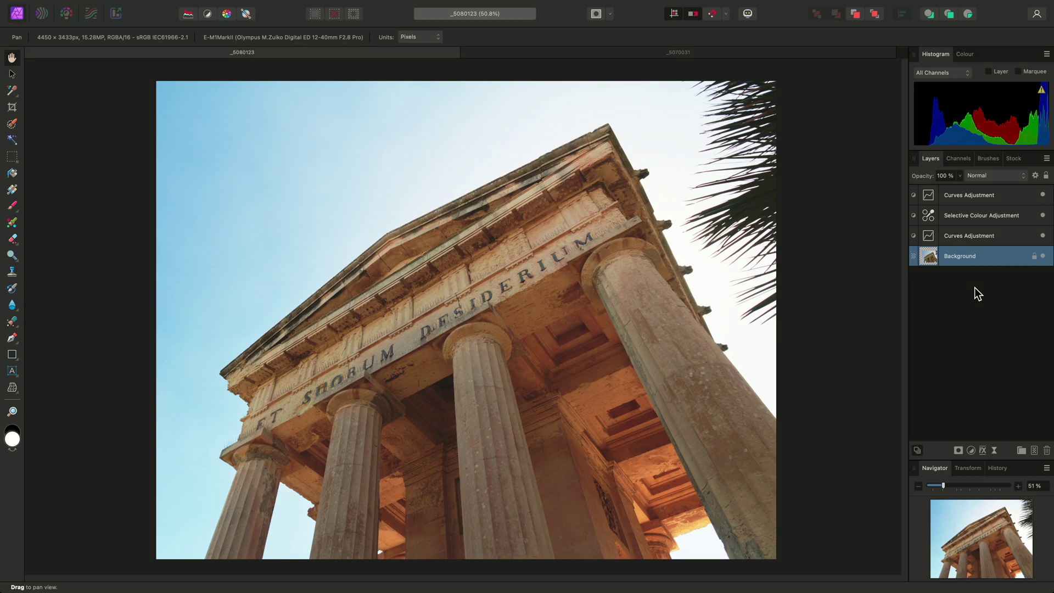
- Open the Unsharp Mask filter on the Background layer and zoom in on the temple lettering
mouse_move(400, 3)
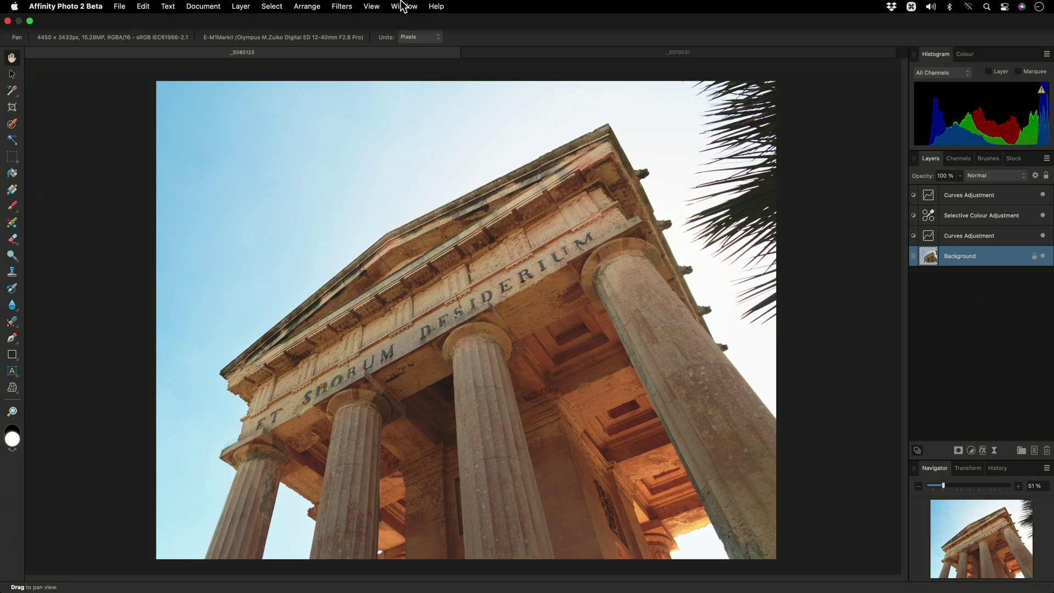
left_click(342, 7)
mouse_move(353, 36)
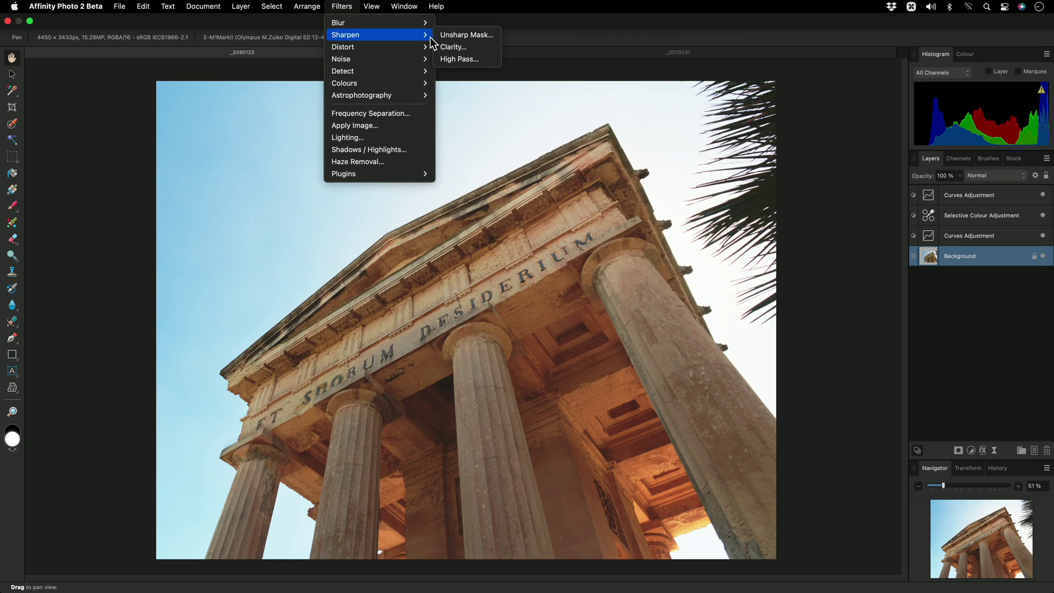
left_click(493, 38)
scroll(486, 311, "up", 1)
scroll(486, 311, "up", 12)
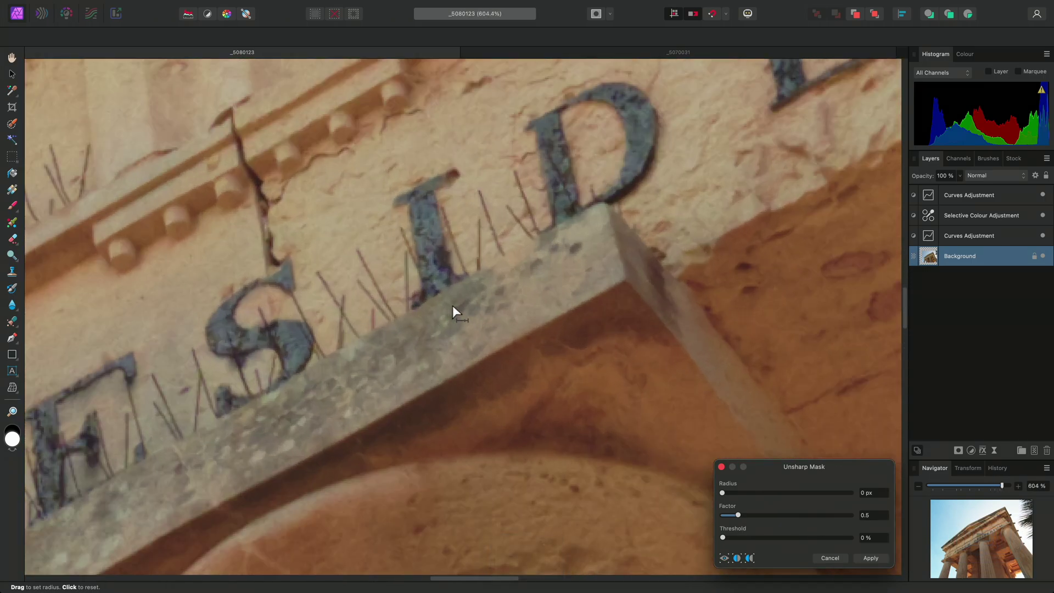
scroll(453, 306, "up", 3)
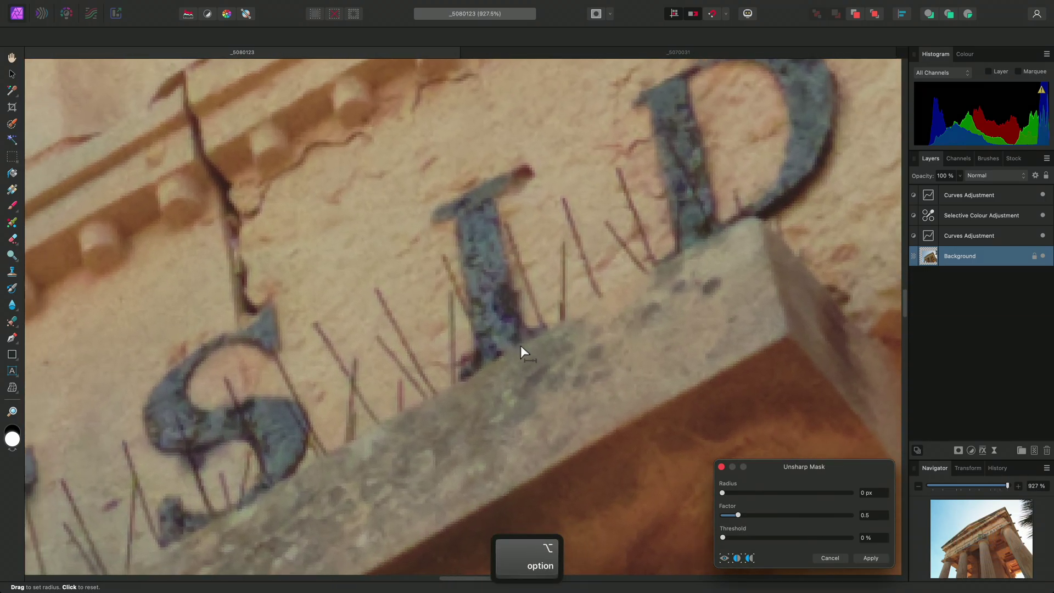
scroll(525, 344, "left", 2)
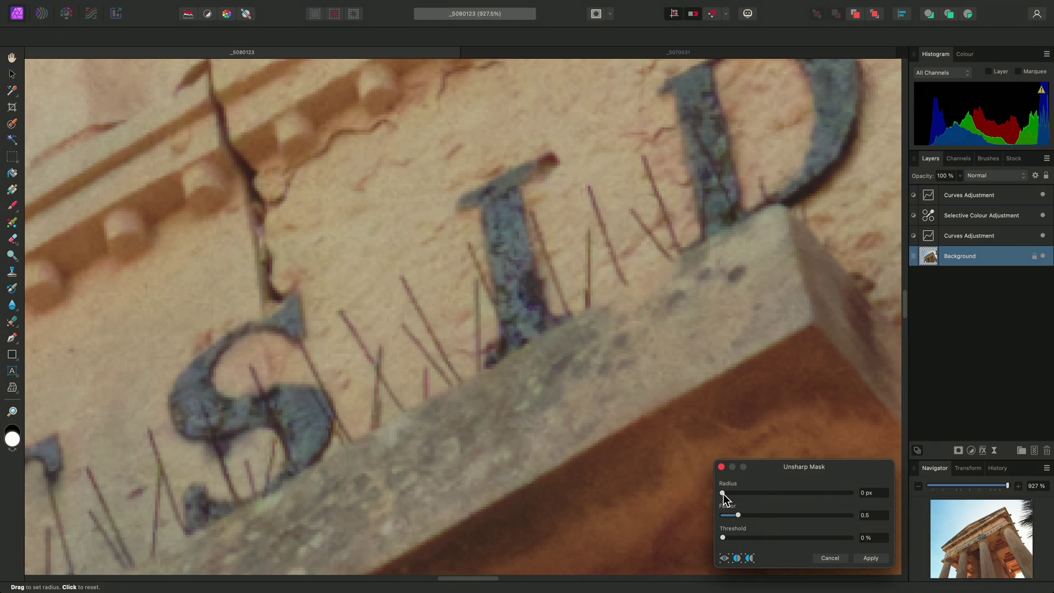
- Try a large Unsharp Mask radius around 41.1 px, then settle on 1 px
left_click_drag(723, 493, 825, 495)
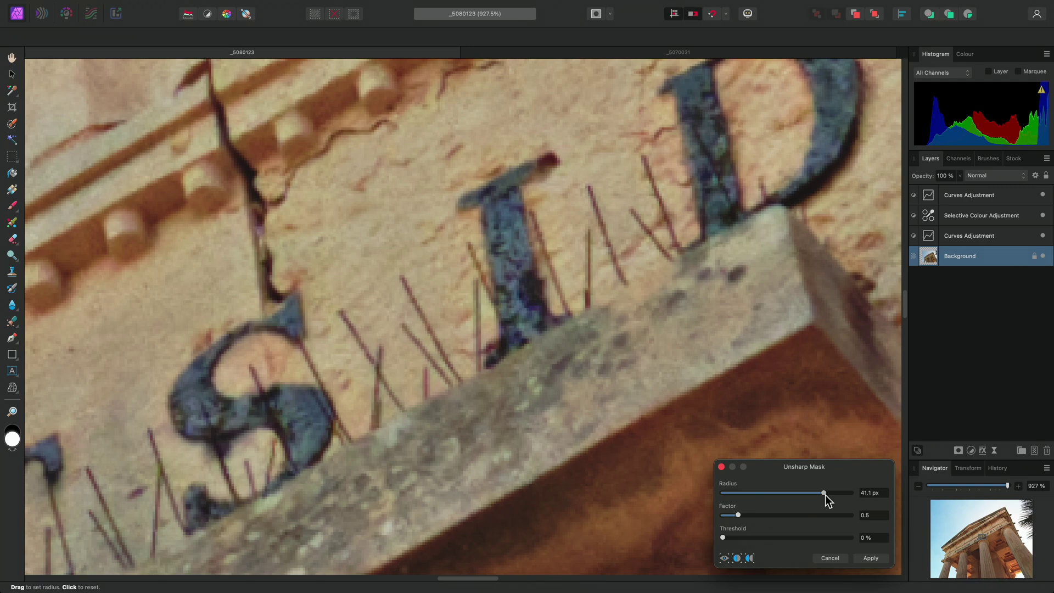
left_click_drag(826, 495, 756, 501)
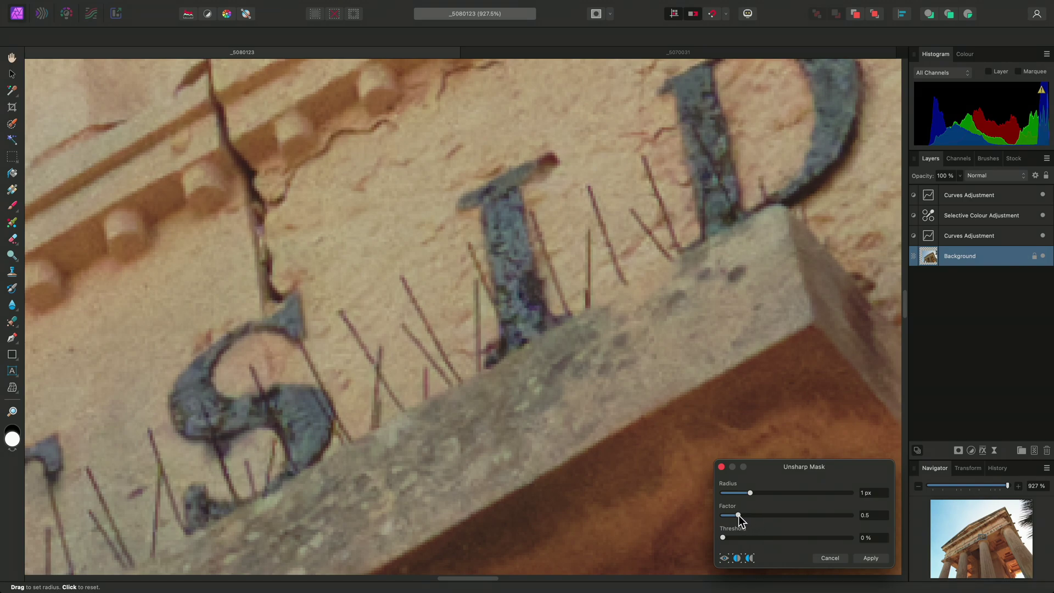
- Set the Unsharp Mask Factor to 4 and the Threshold to 6 %, after trying 9 %
left_click_drag(739, 514, 827, 517)
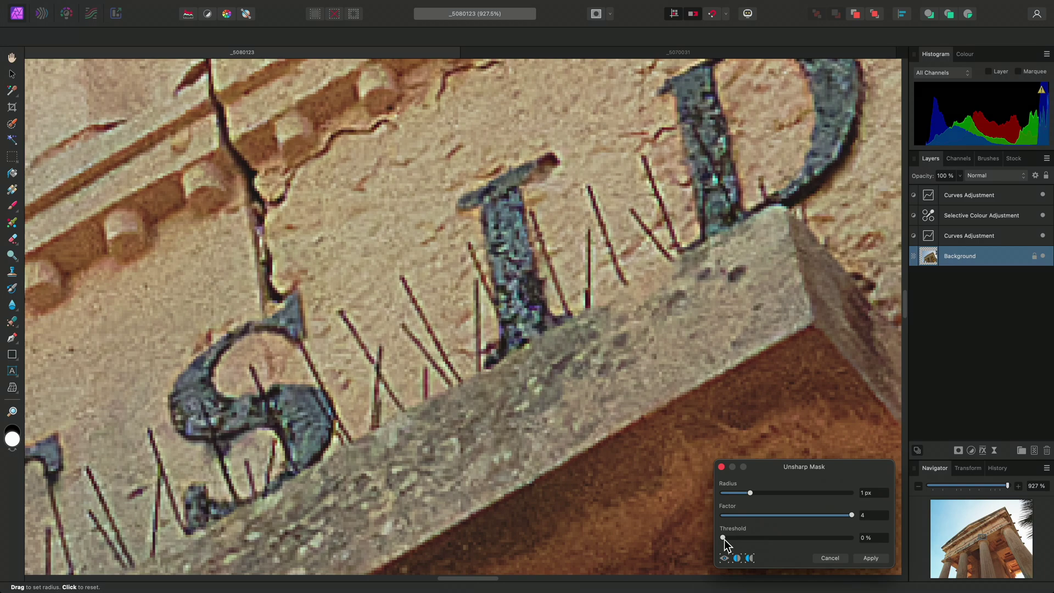
left_click_drag(725, 541, 737, 543)
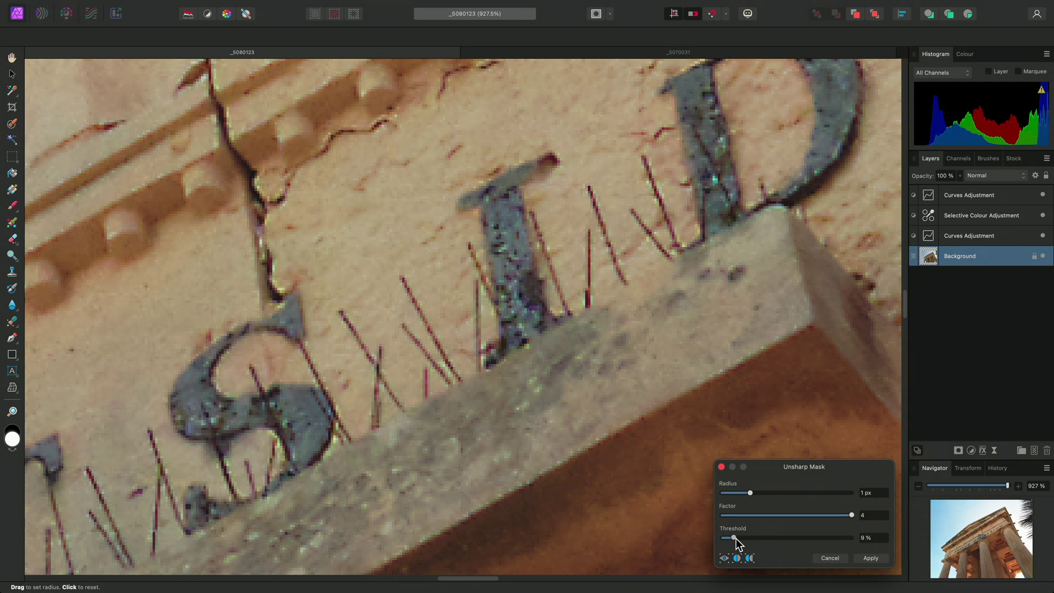
mouse_move(734, 536)
left_mouse_down()
mouse_move(754, 541)
mouse_move(733, 541)
left_mouse_up()
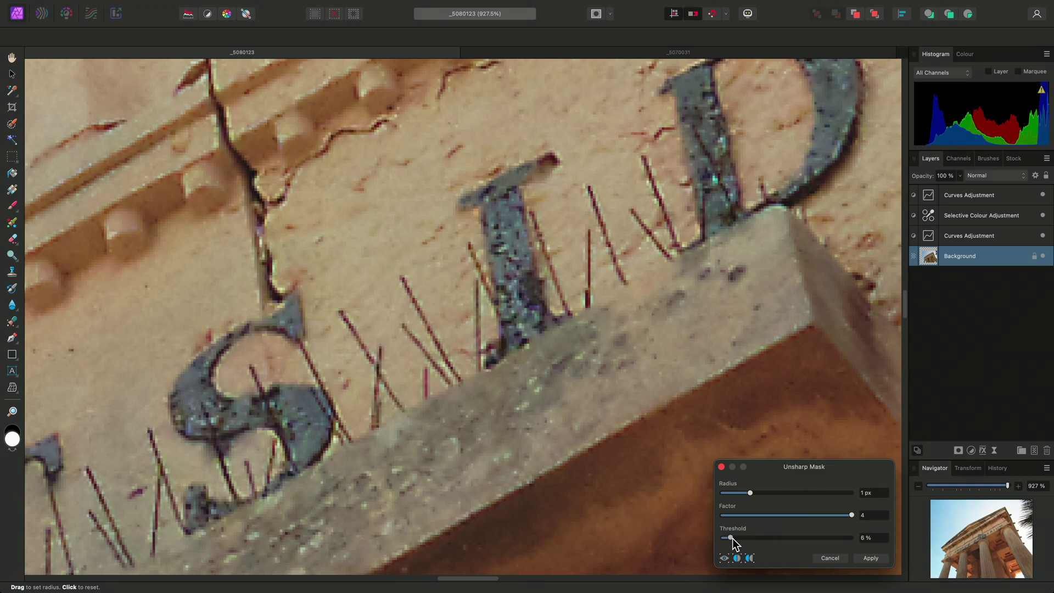
- Apply the Unsharp Mask and view the temple photo at 100 % actual size
left_click(873, 558)
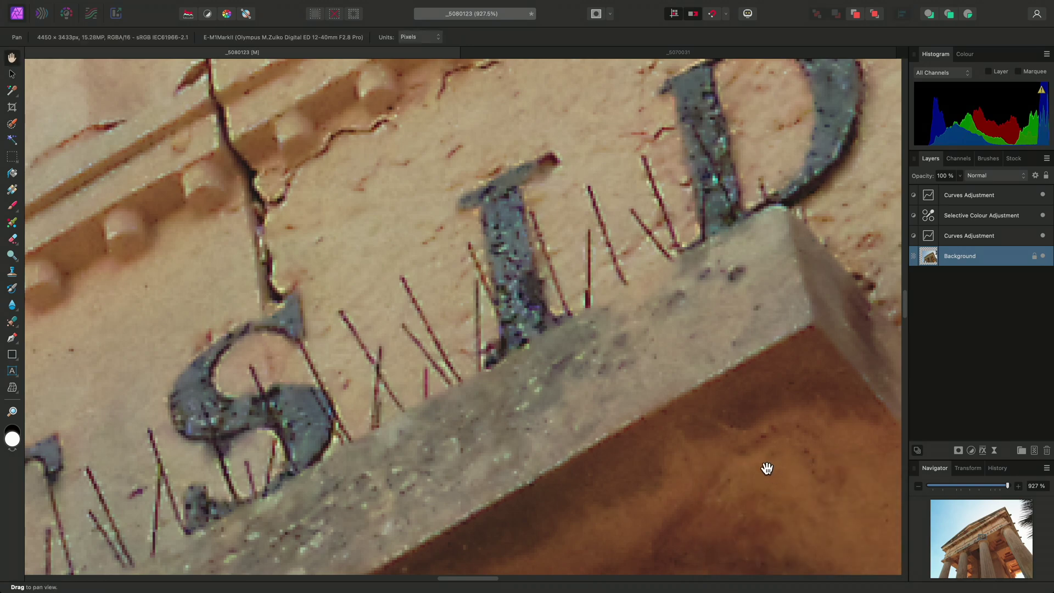
key("super+1")
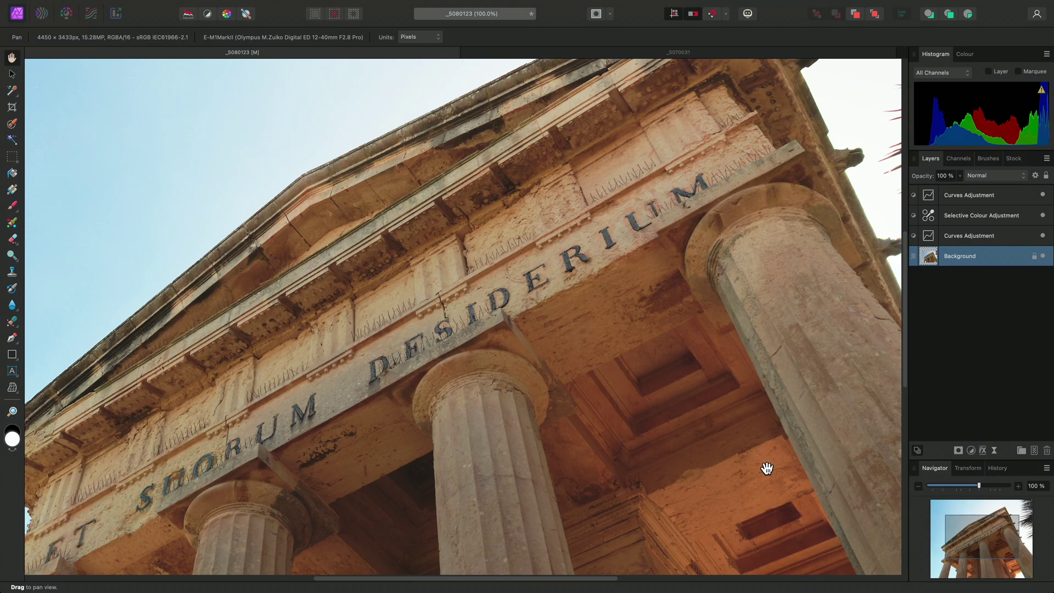
- Undo the Unsharp Mask from the Edit menu and fit the whole photo in the window
mouse_move(288, 3)
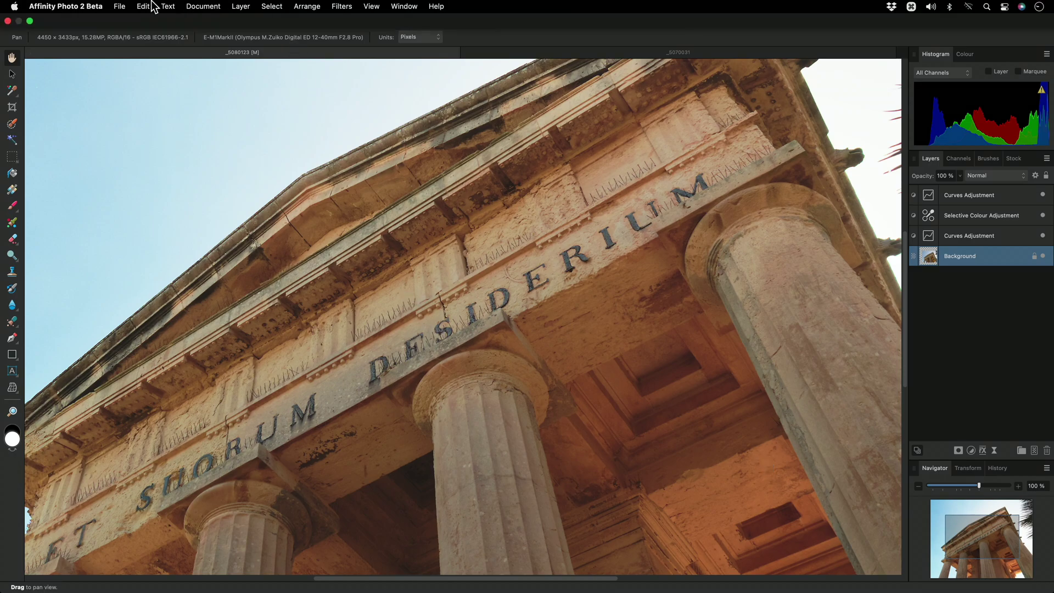
left_click(145, 7)
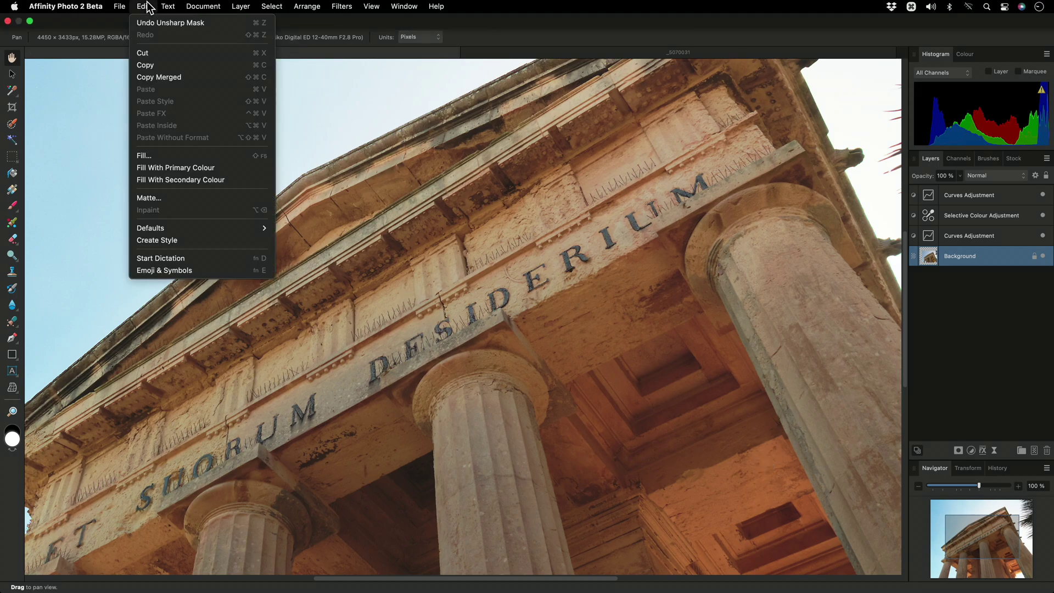
left_click(211, 30)
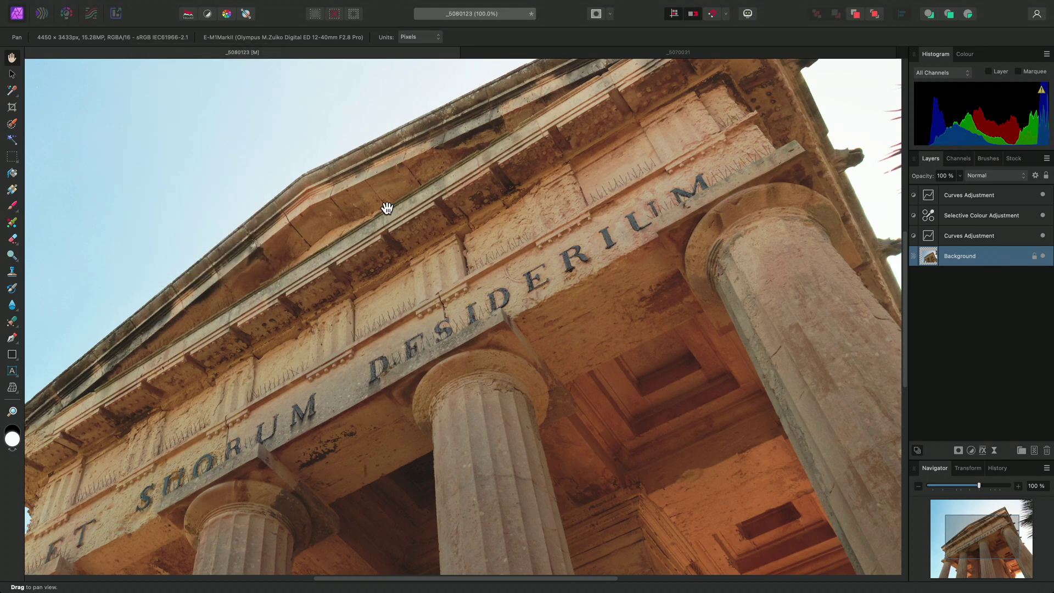
key("super+0")
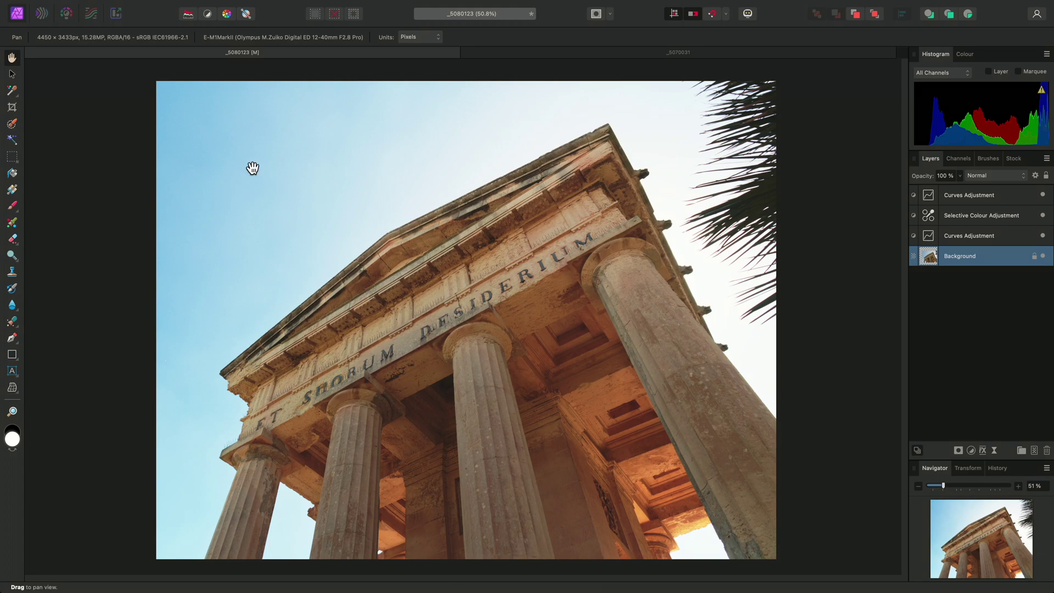
- Paint a selection over the temple's frieze and central columns with an enlarged Selection Brush
left_click(13, 127)
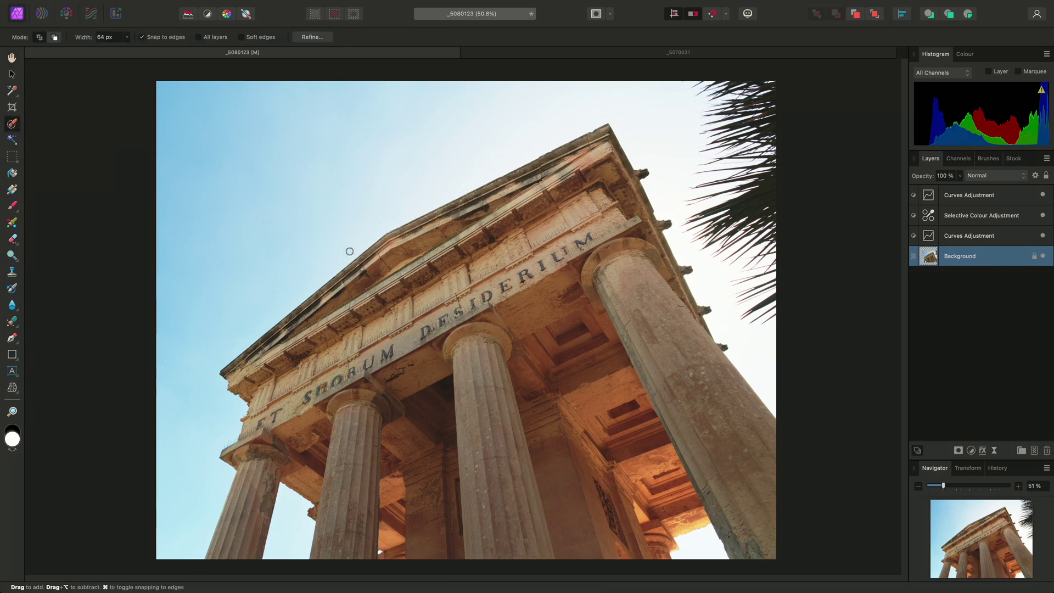
key("bracketright")
key("bracketright")
key("bracketright")
key("bracketright")
key("bracketright")
mouse_move(444, 285)
left_mouse_down()
mouse_move(557, 231)
mouse_move(417, 309)
mouse_move(371, 354)
mouse_move(361, 391)
mouse_move(448, 406)
mouse_move(602, 473)
mouse_move(597, 342)
left_mouse_up()
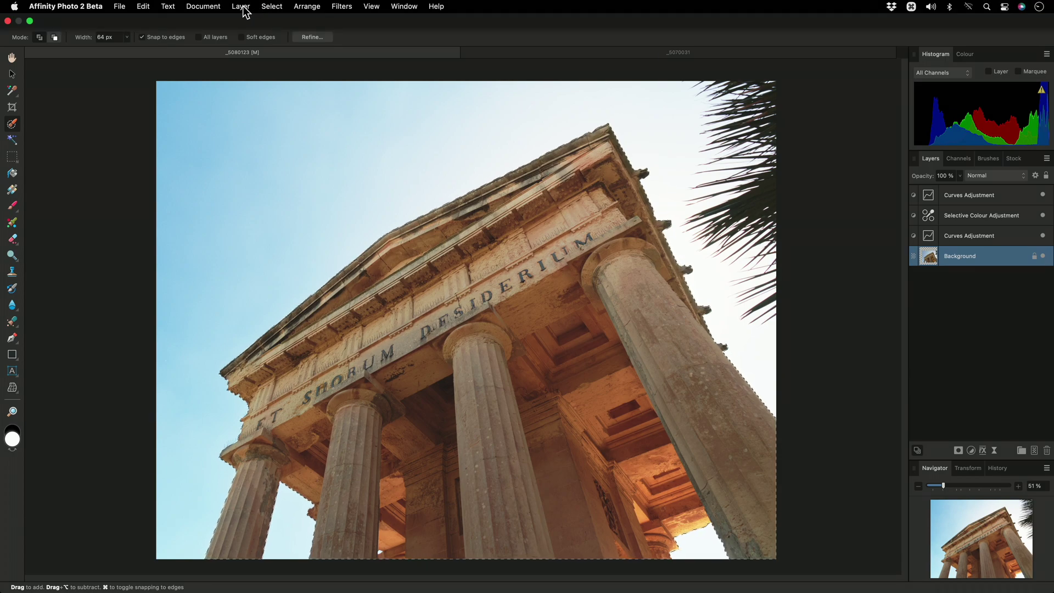
- Add a live Unsharp Mask filter layer masked to the selected temple, then deselect
left_click(242, 8)
mouse_move(341, 175)
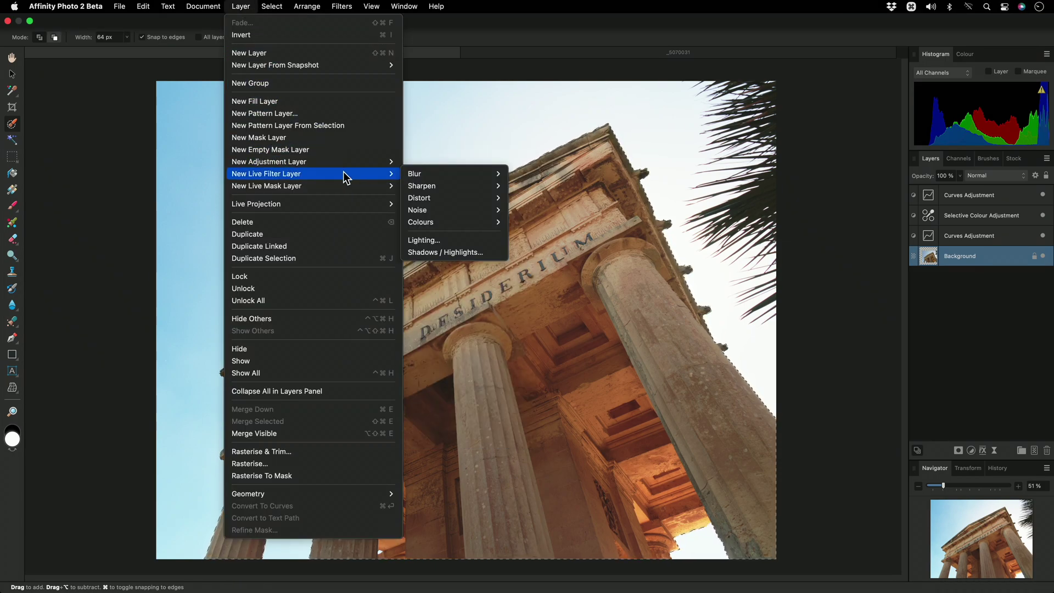
mouse_move(446, 190)
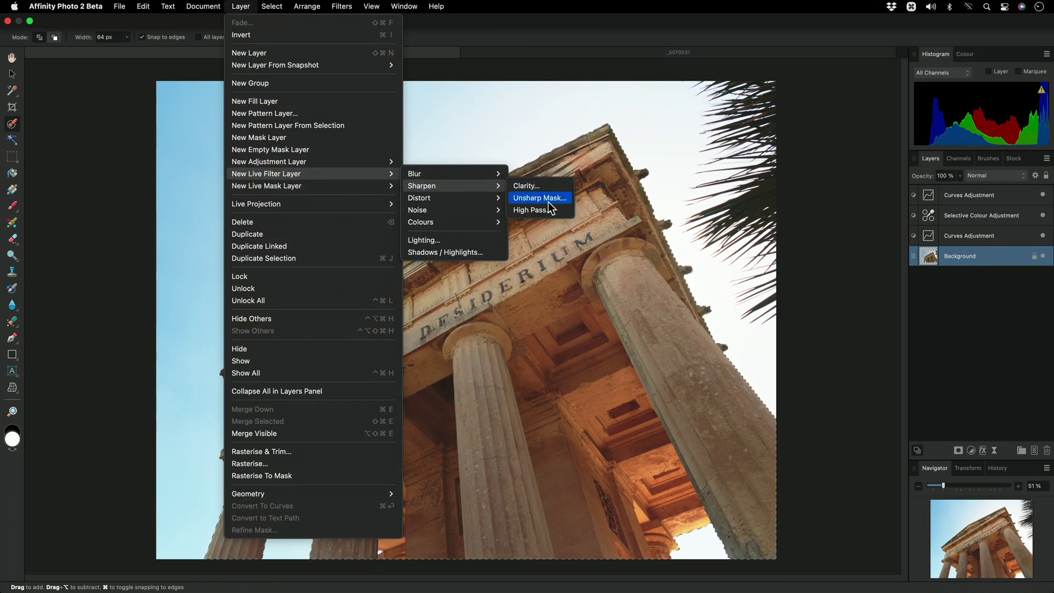
left_click(563, 199)
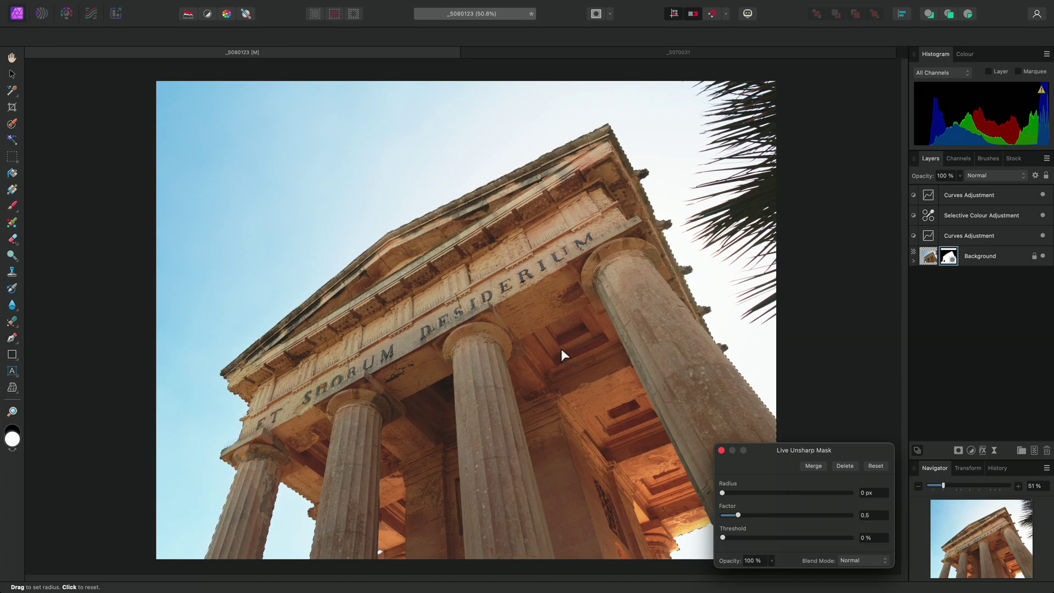
key("super")
key("super+d")
- Set the live Unsharp Mask filter to Radius 1 px and Factor 2, then close its settings
left_click(913, 262)
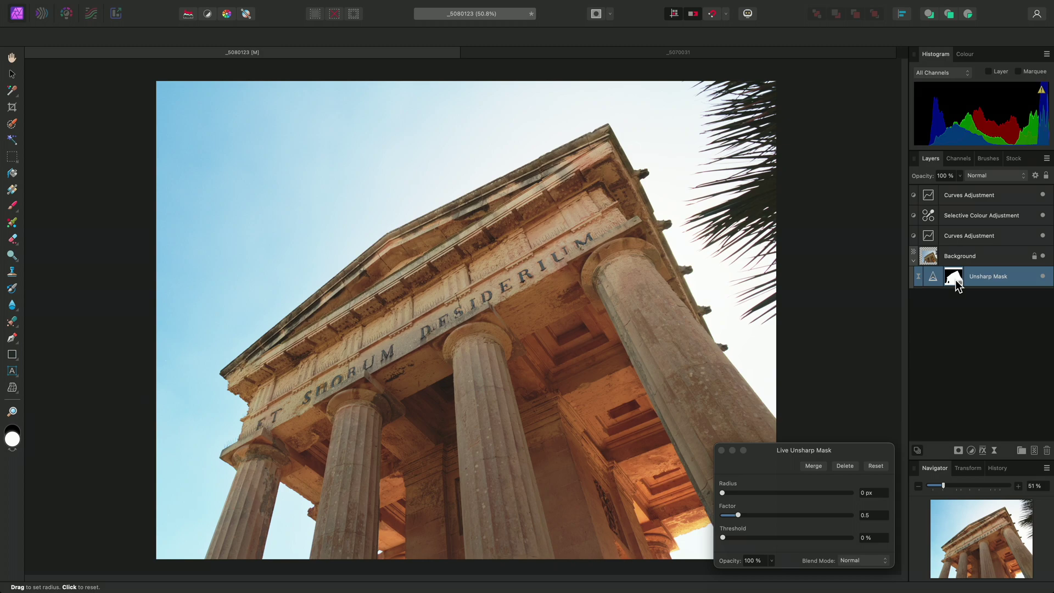
key("super")
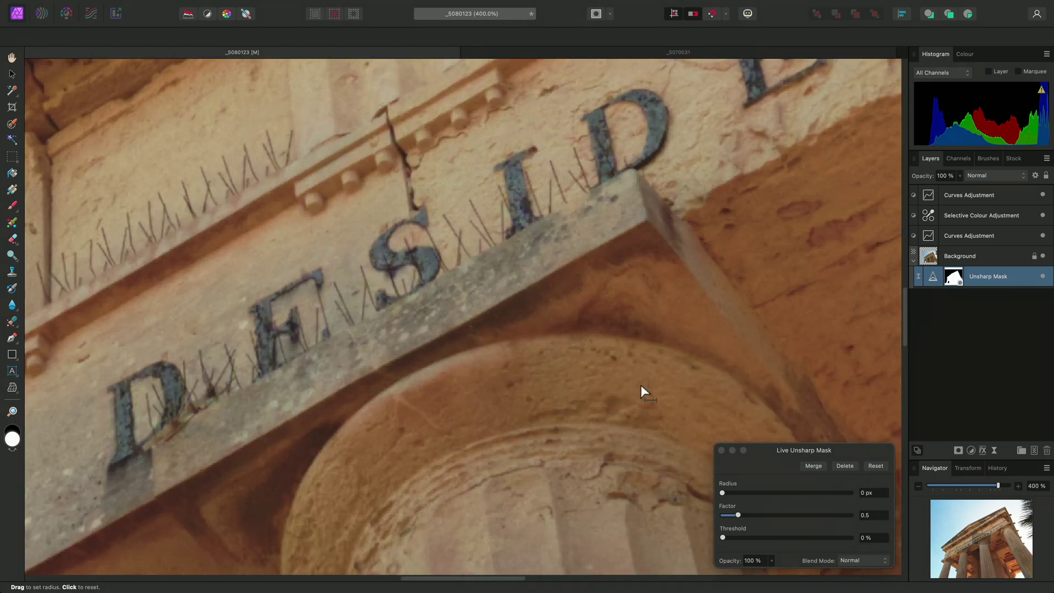
left_click(879, 493)
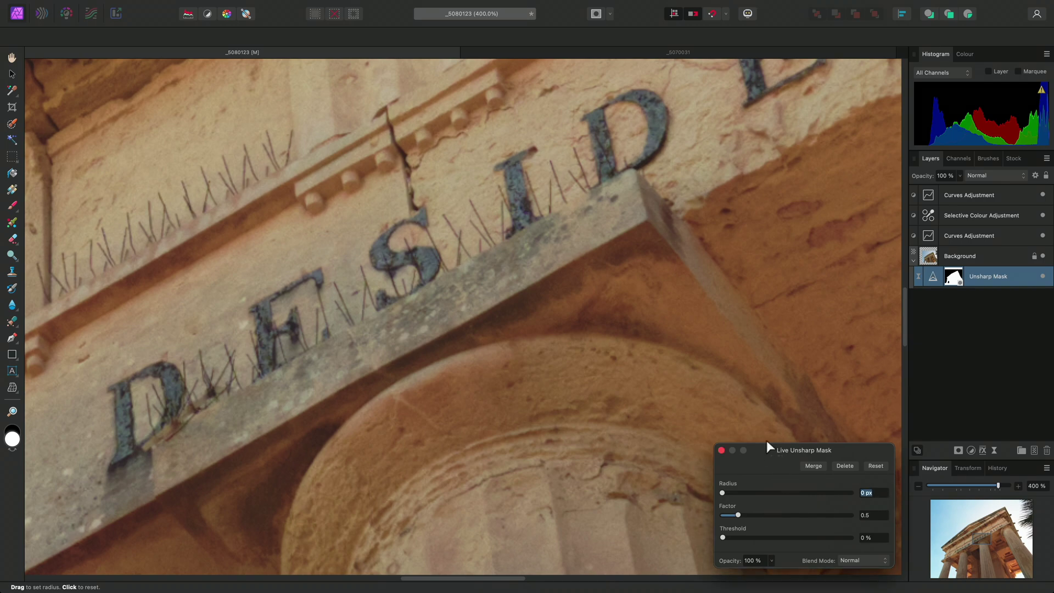
type("1")
key("Tab")
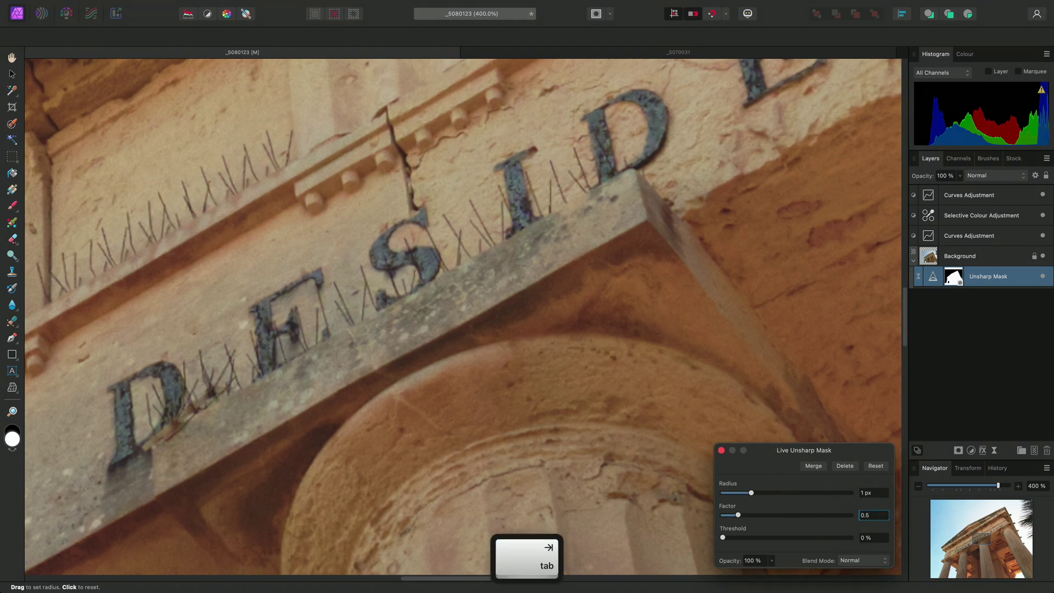
type("2")
key("Return")
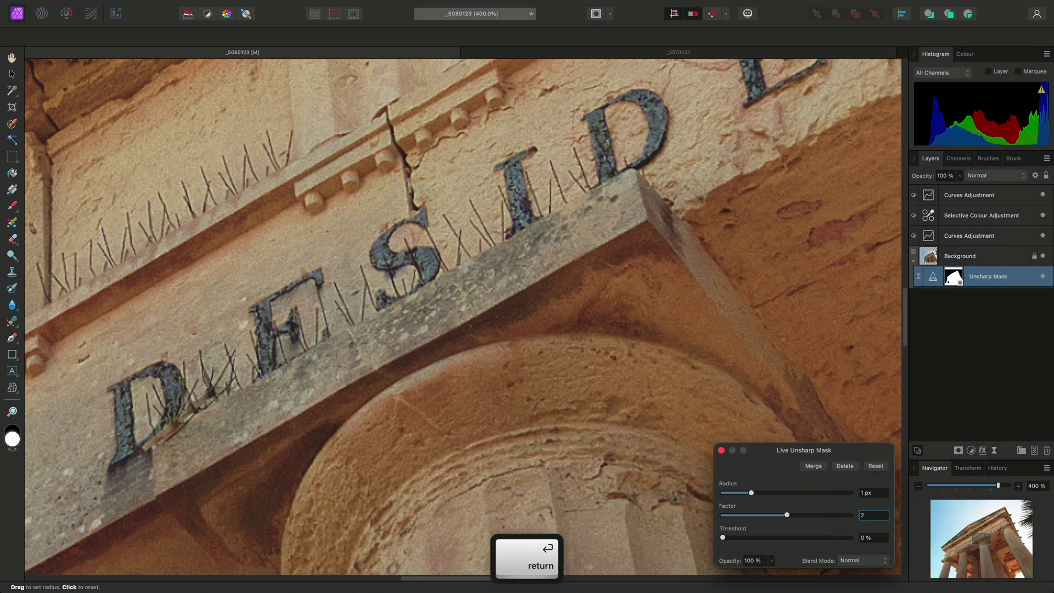
left_click(722, 450)
key("w")
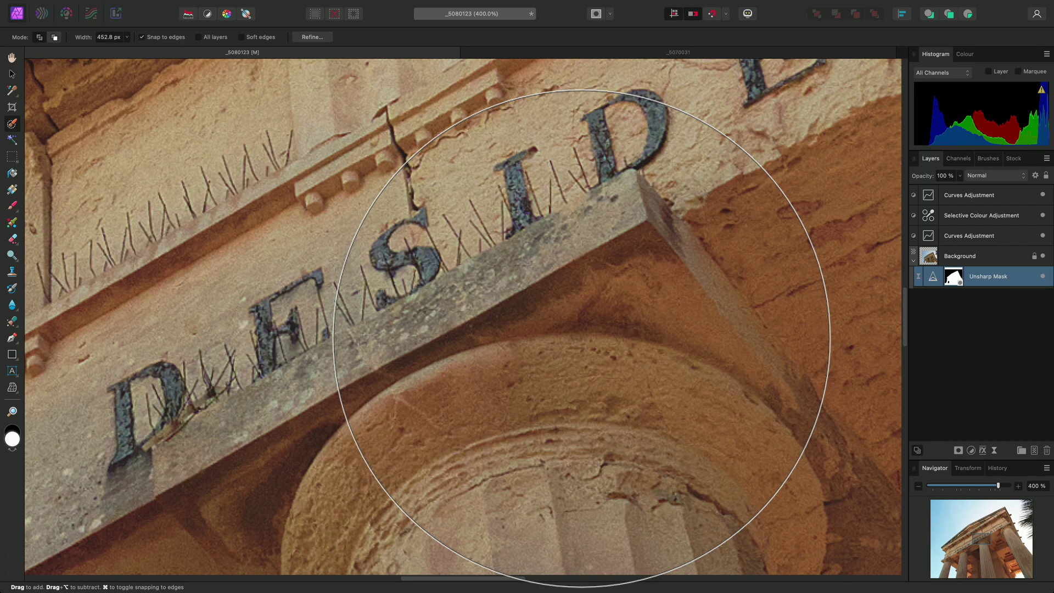
- Reopen the live Unsharp Mask, raise Radius to about 26.5 px and Factor to 3.16, then switch to _5070031
key("h")
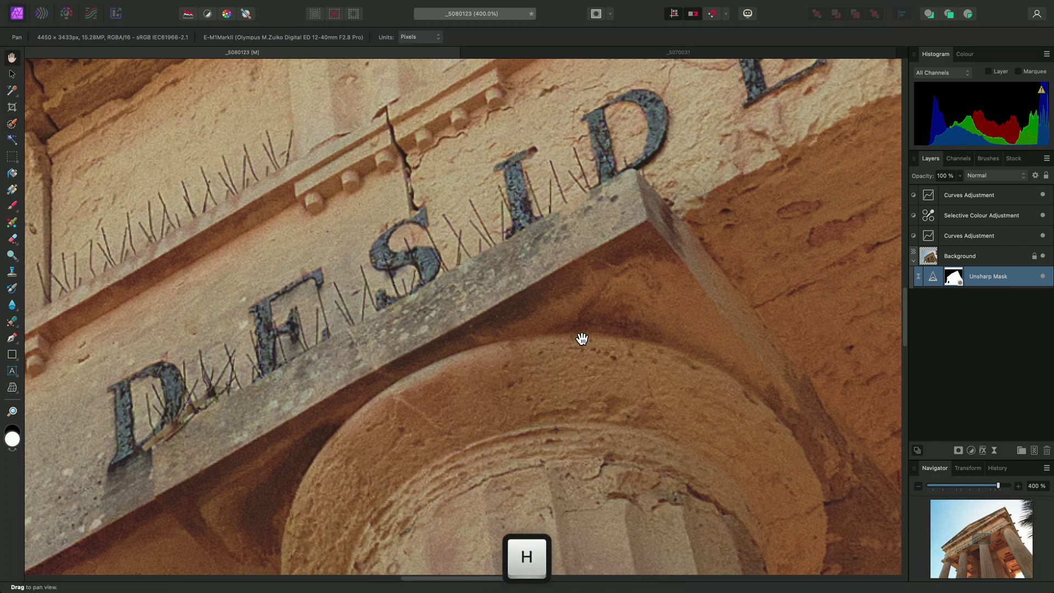
key("super+0")
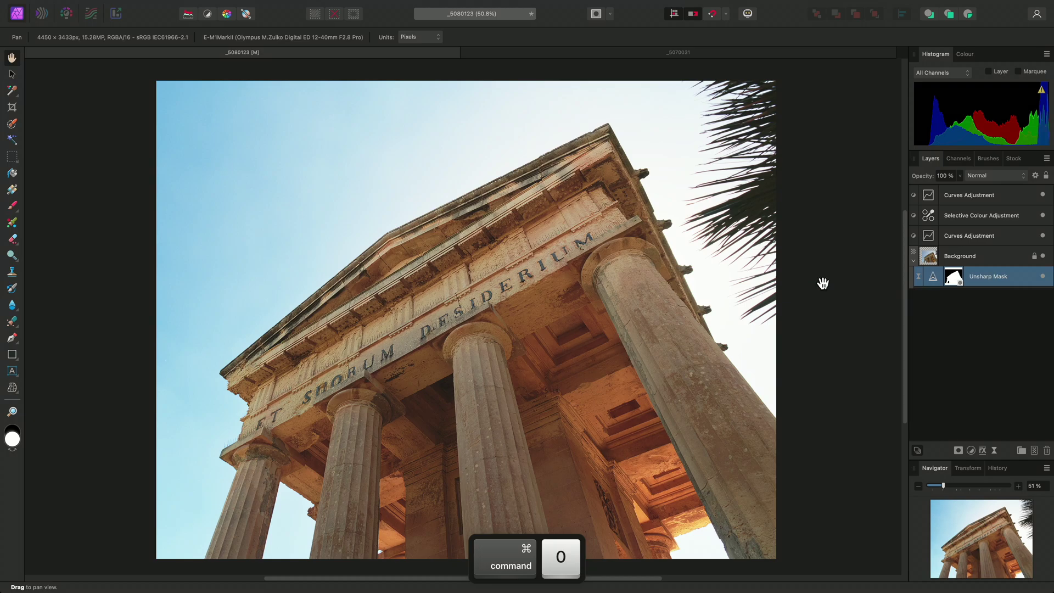
left_click(953, 195)
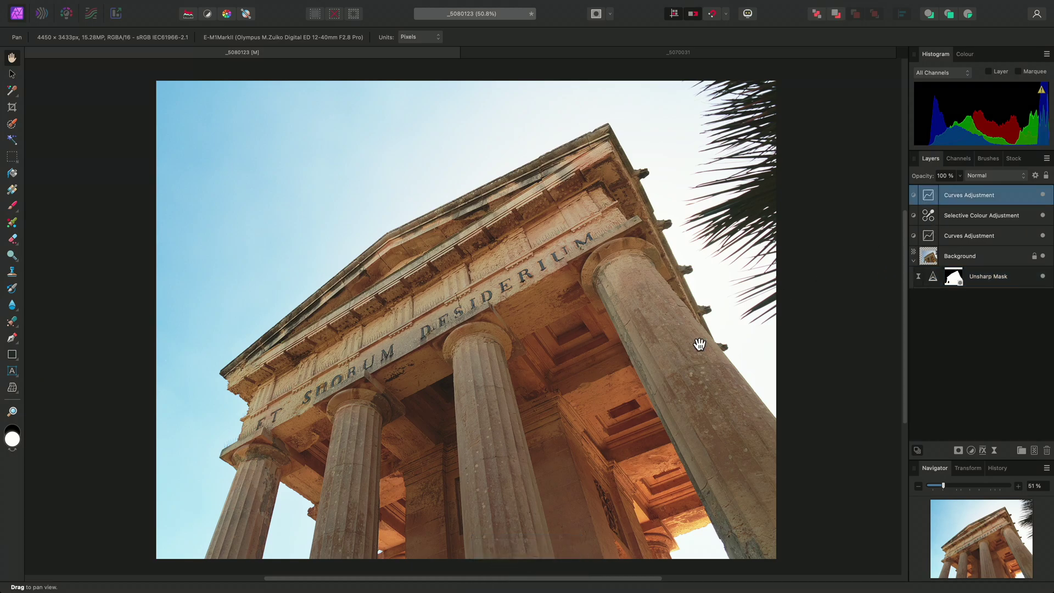
double_click(935, 278)
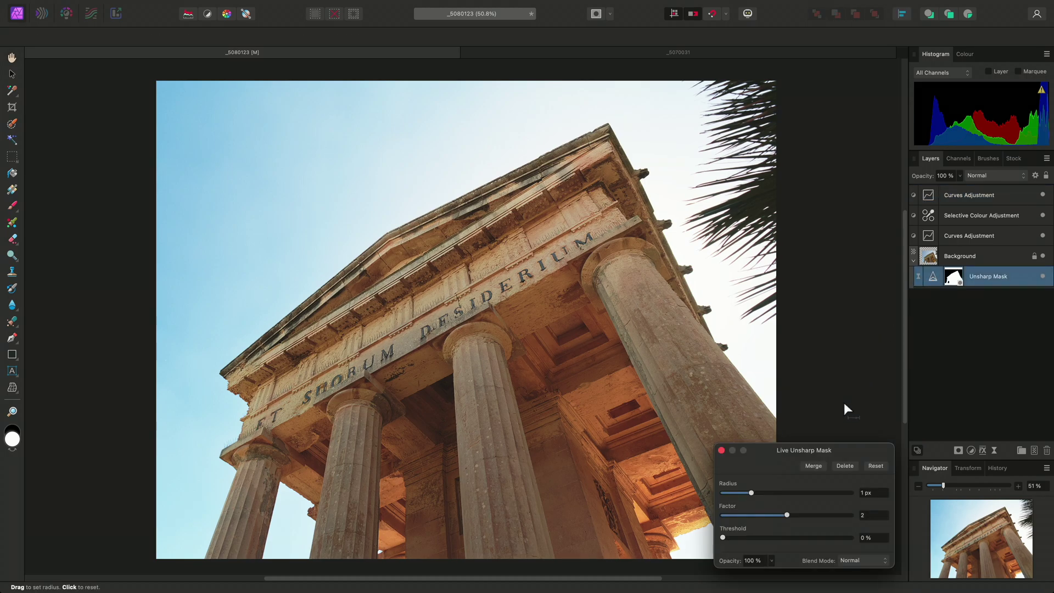
mouse_move(752, 493)
left_mouse_down()
mouse_move(819, 493)
mouse_move(738, 494)
left_mouse_up()
left_click_drag(788, 516, 828, 520)
left_click(721, 451)
left_click(640, 52)
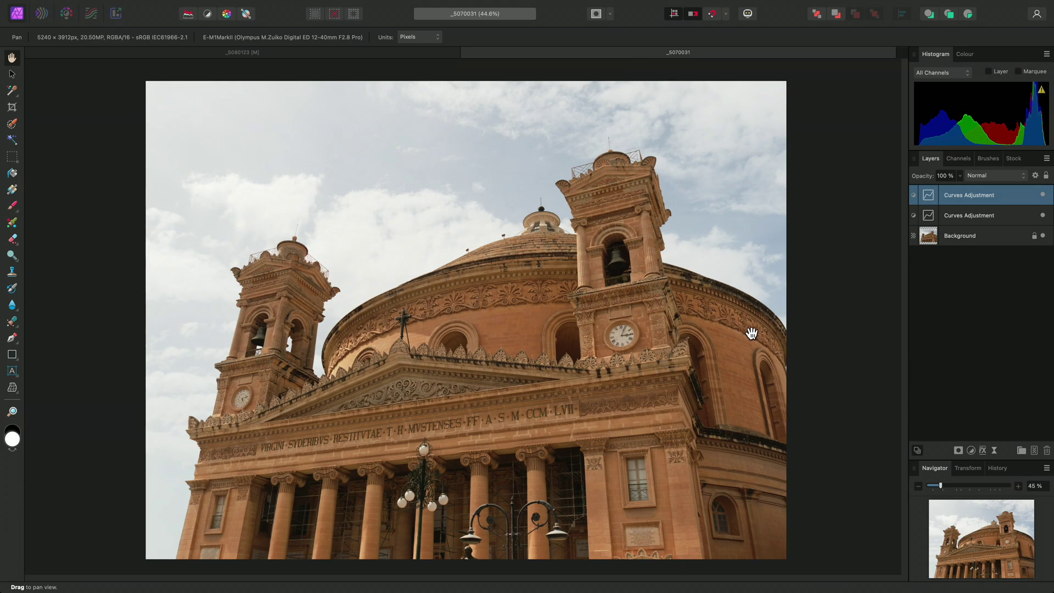
- Attach a Live Unsharp Mask filter from the Sharpen menu to _5070031's Background layer
left_click(962, 240)
mouse_move(418, 2)
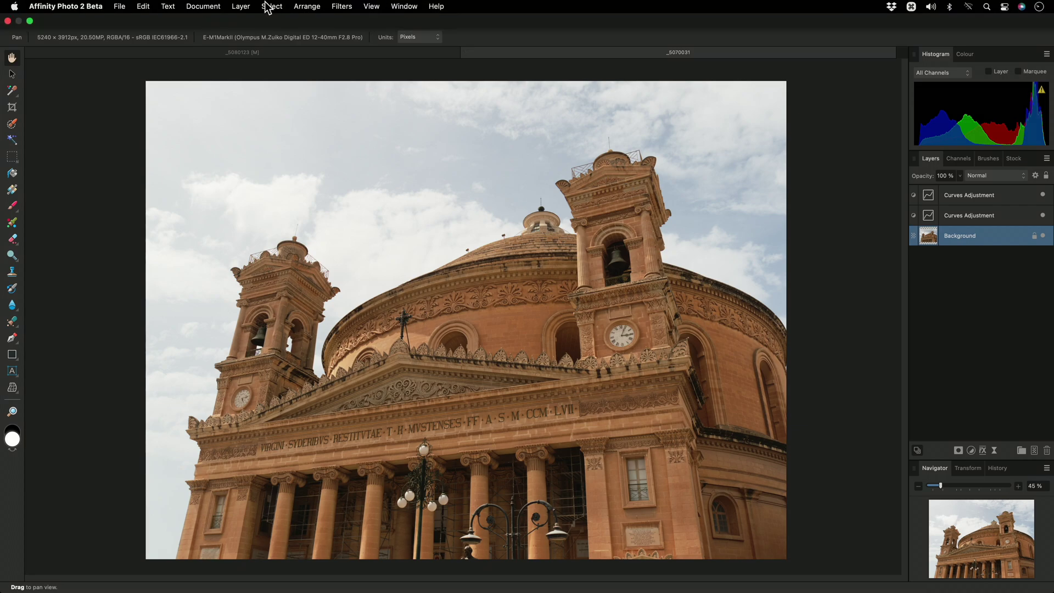
left_click(241, 7)
mouse_move(353, 174)
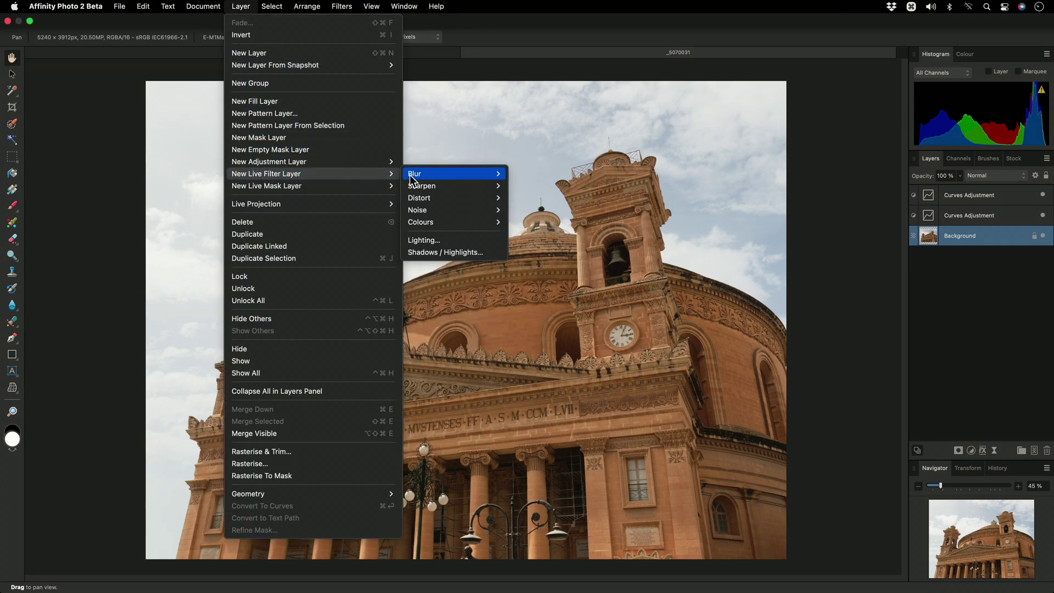
mouse_move(449, 192)
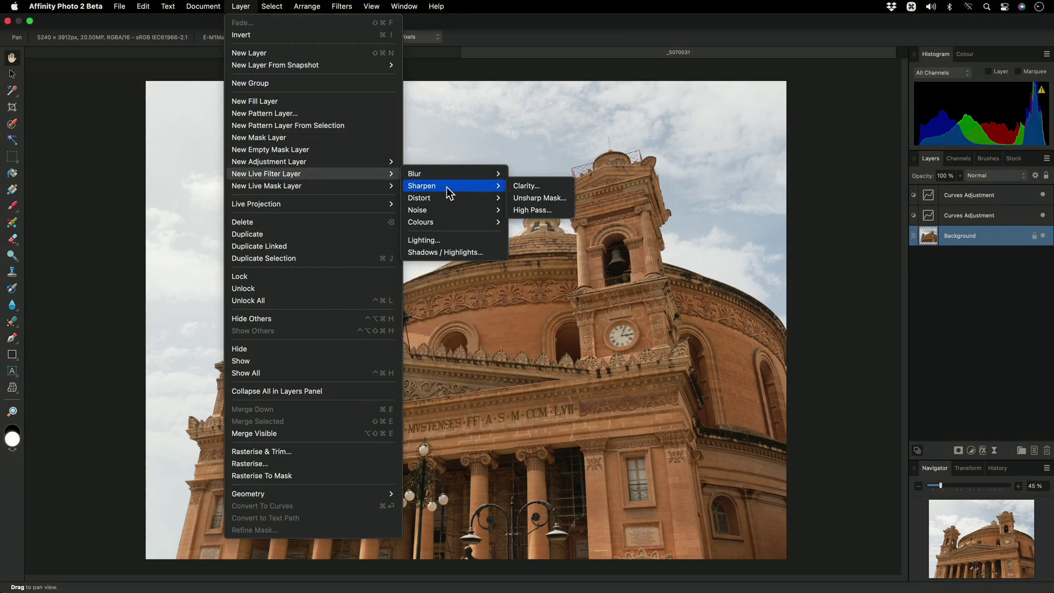
left_click(565, 198)
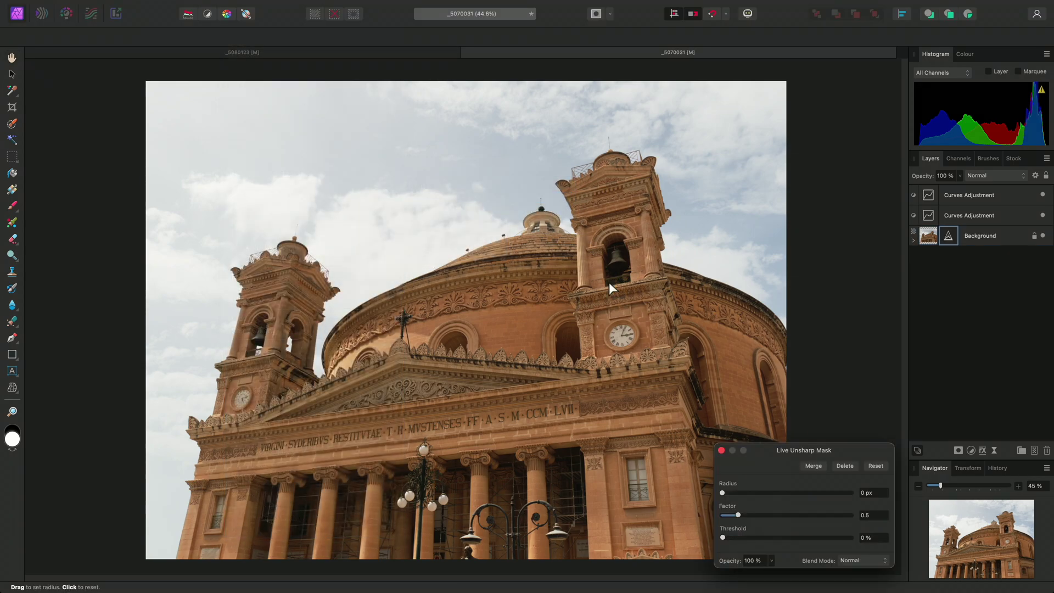
- Sharpen the dome at Radius 100 px and Factor about 1.68, zoomed in on the lantern
left_click_drag(738, 495, 873, 498)
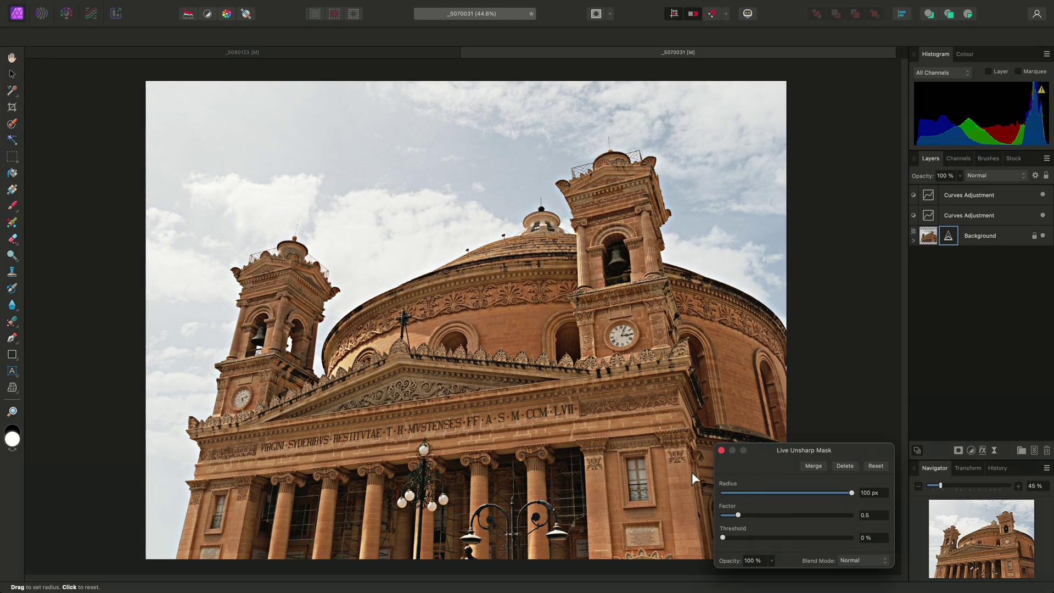
left_click_drag(739, 516, 778, 517)
scroll(544, 214, "up", 10, "alt")
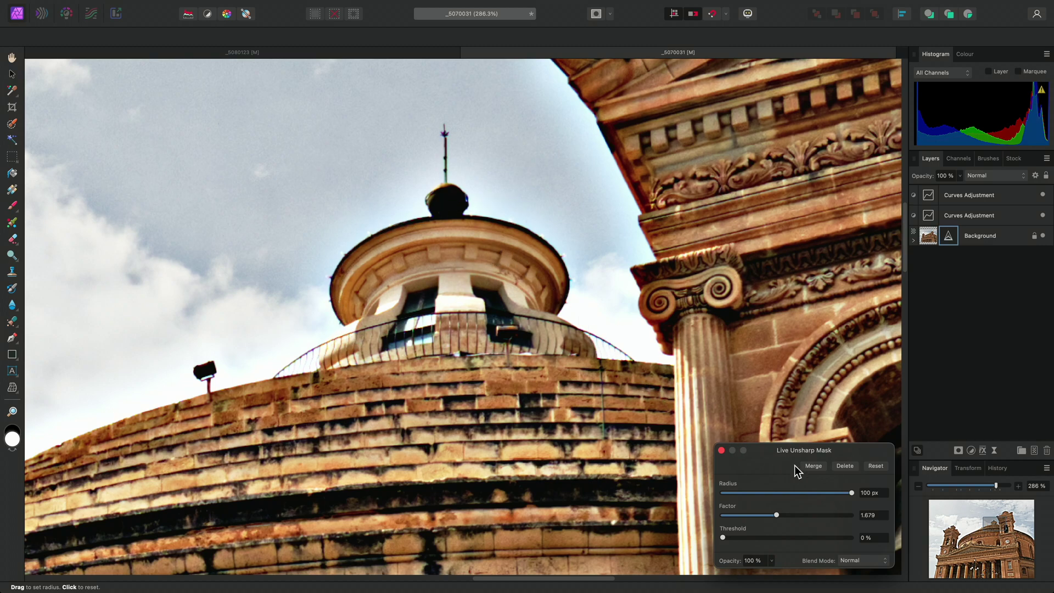
mouse_move(852, 494)
left_mouse_down()
mouse_move(749, 497)
mouse_move(868, 498)
left_mouse_up()
- Set the Unsharp Mask's source blend range to fade out toward highlights (100% in, 0% out)
left_click(722, 450)
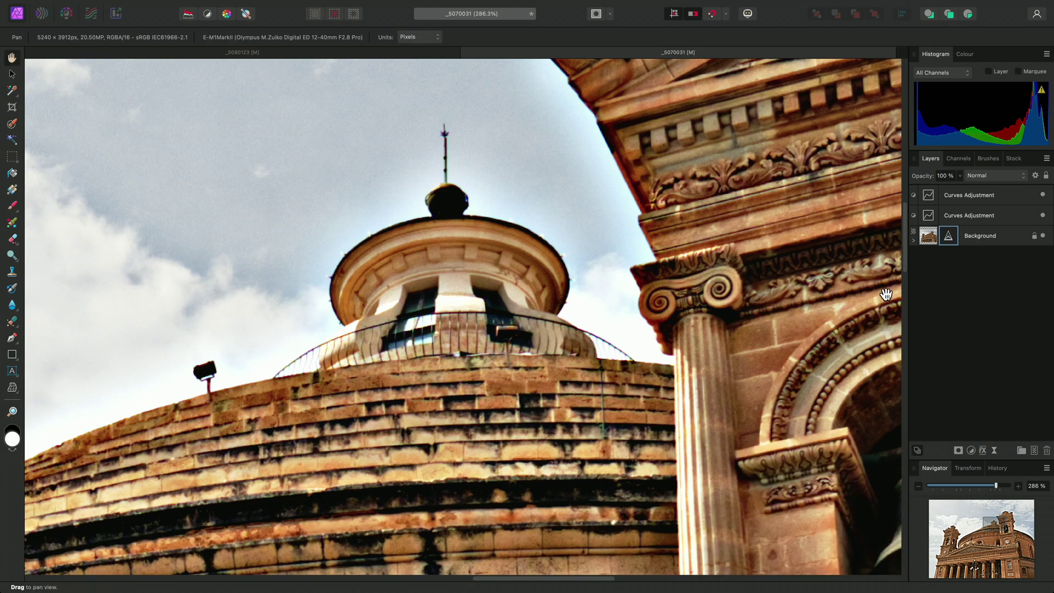
left_click(915, 244)
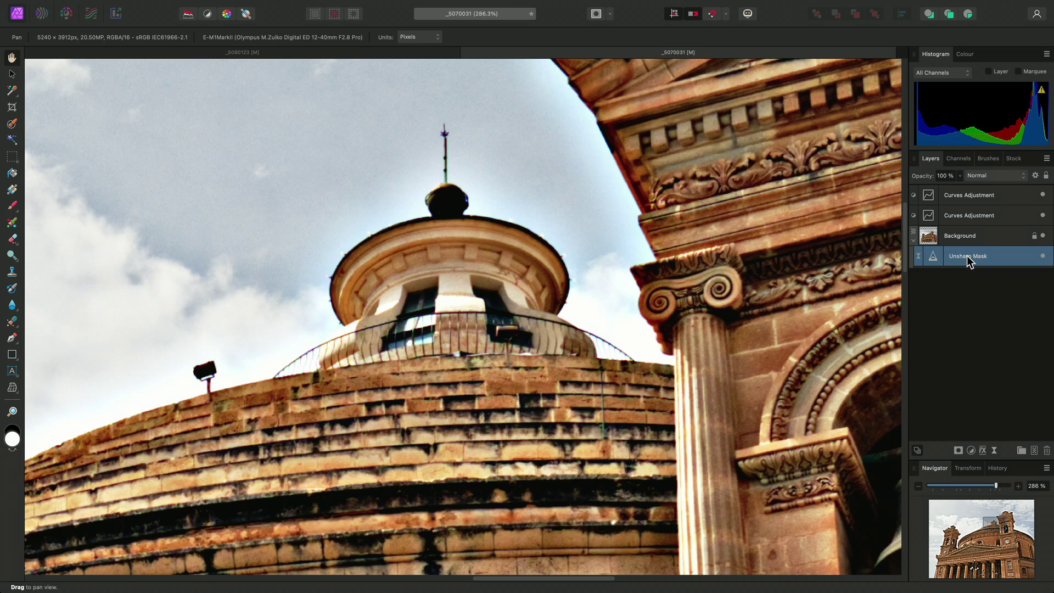
left_click(1036, 176)
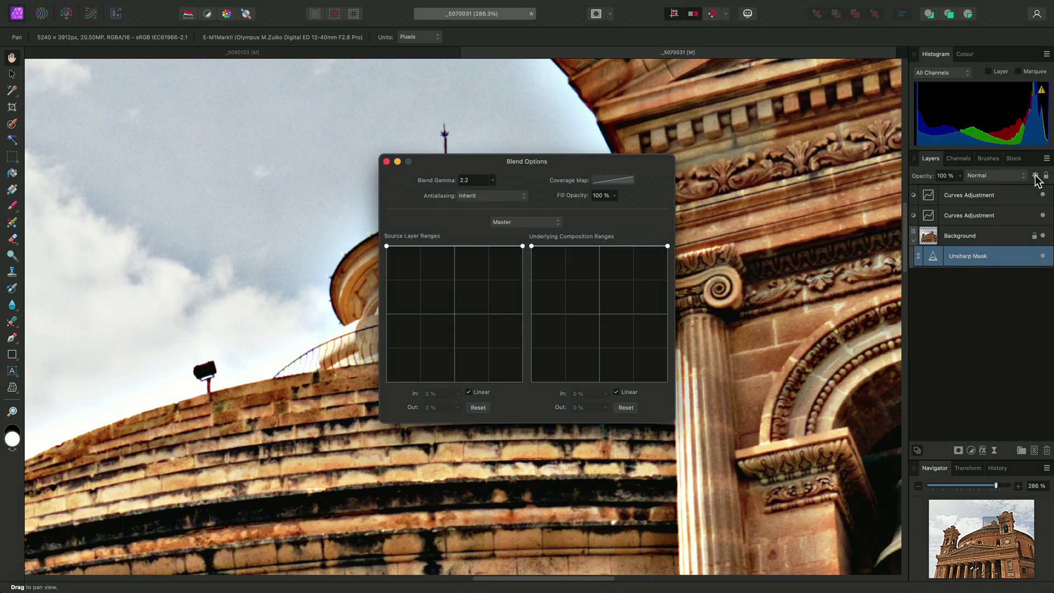
left_click_drag(630, 161, 883, 75)
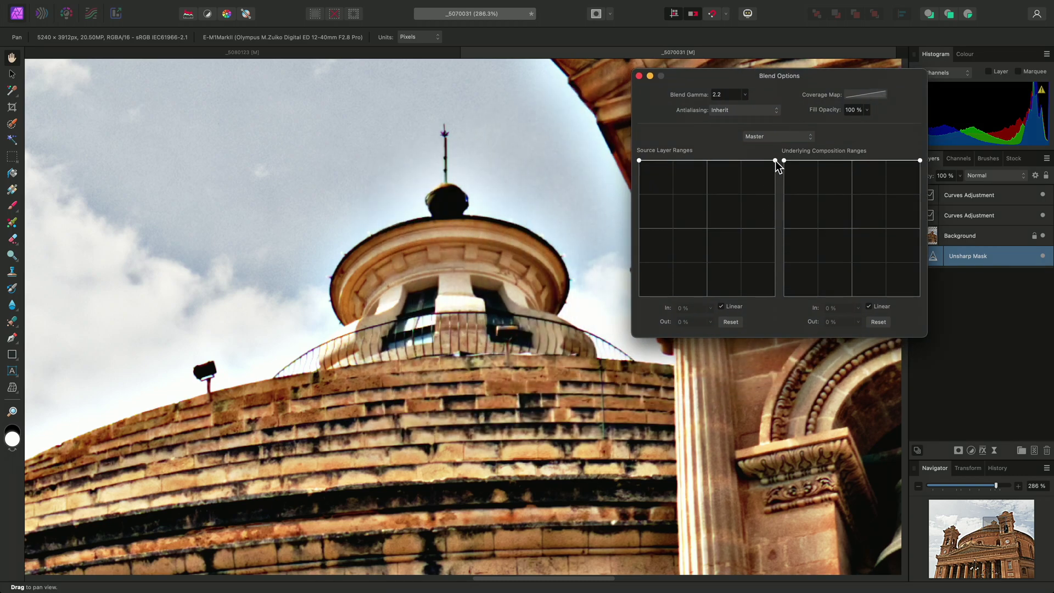
left_click_drag(775, 161, 796, 311)
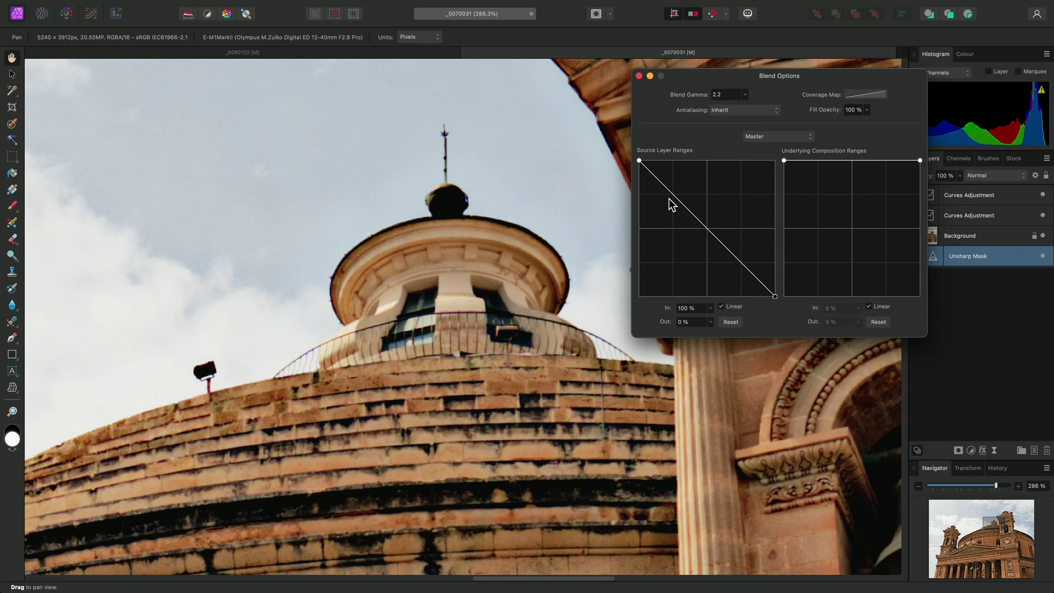
left_click(639, 76)
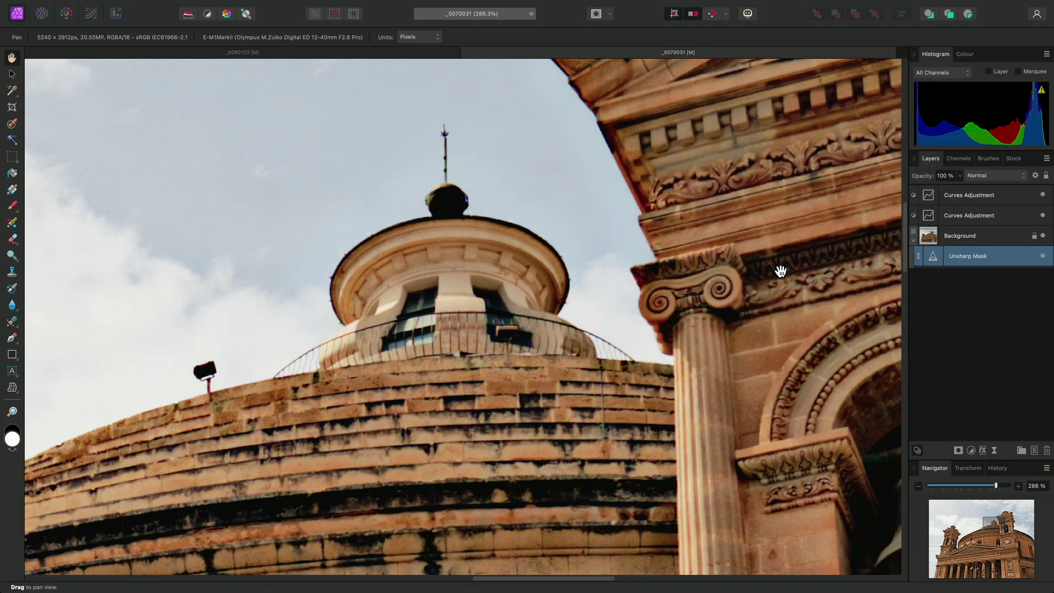
- Retune the Unsharp Mask to Radius 38.3 px and Factor 1.531, then fit the photo
double_click(935, 259)
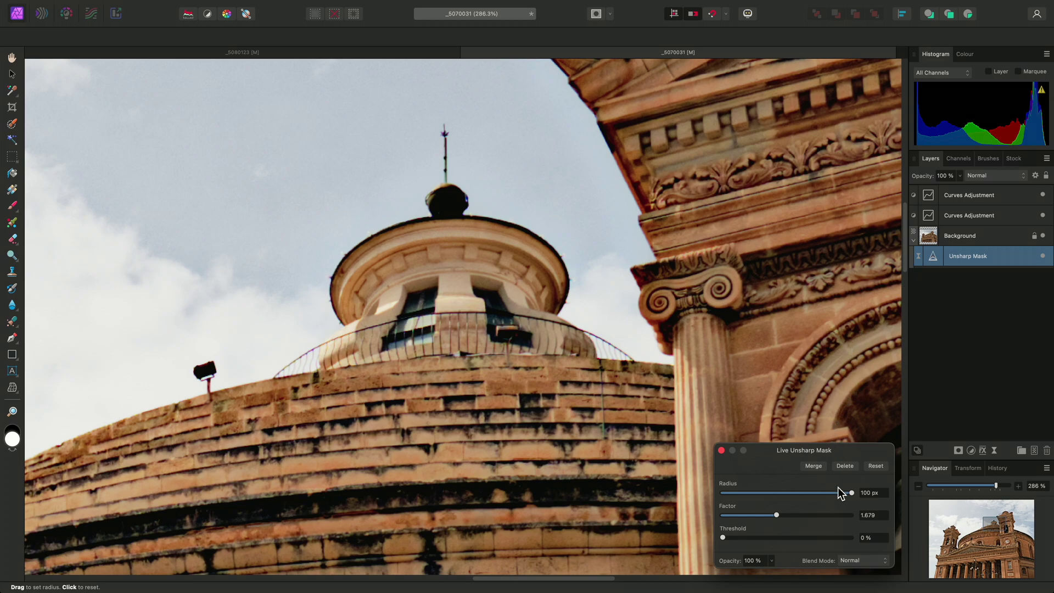
left_click_drag(853, 492, 770, 523)
key("super+0")
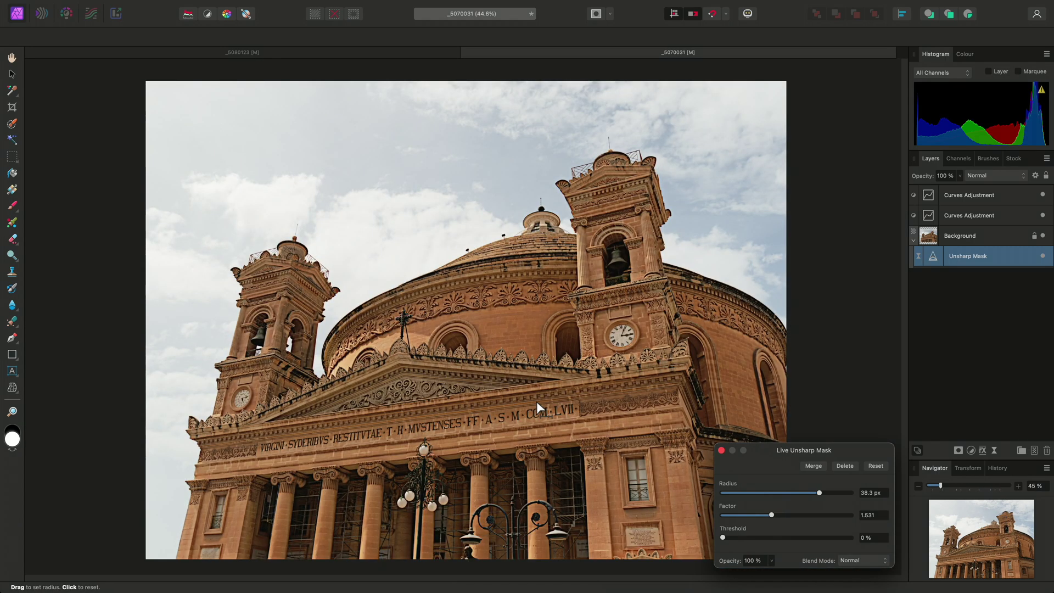
- Lower the Unsharp Mask filter layer's opacity to 25%
left_click(722, 451)
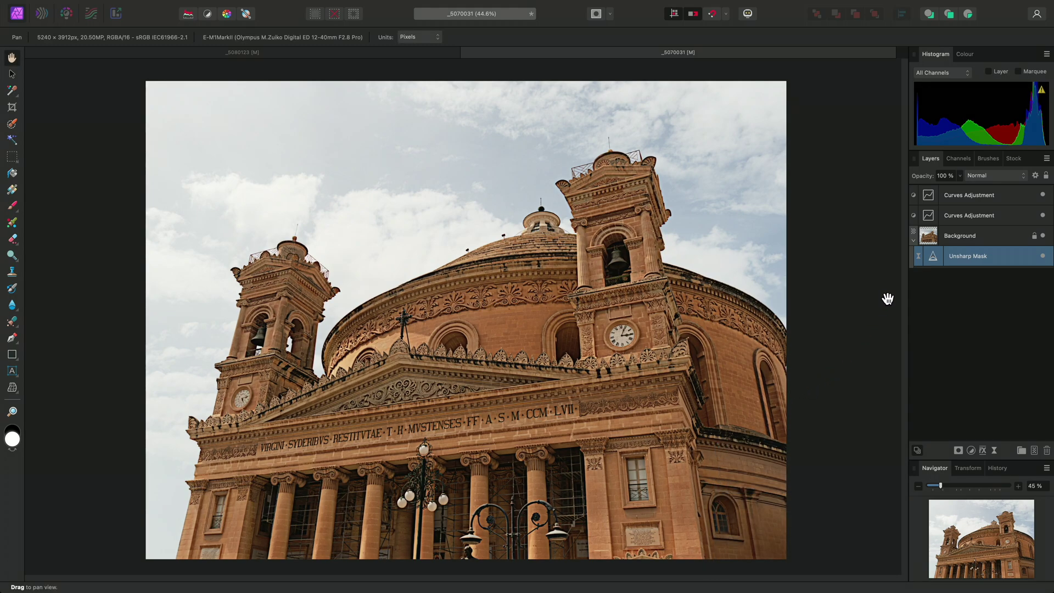
left_click(959, 176)
left_click_drag(961, 188, 923, 195)
left_click(959, 175)
mouse_move(931, 190)
left_mouse_down()
mouse_move(913, 191)
mouse_move(929, 193)
left_mouse_up()
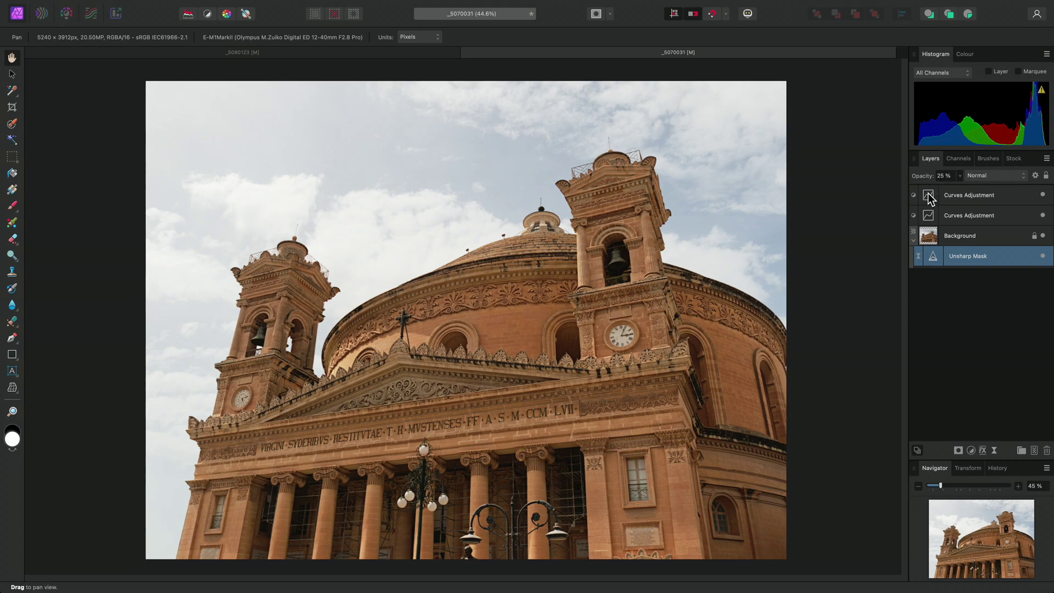
- Raise the Unsharp Mask to Radius 100 px and Factor 2.742
double_click(933, 258)
left_click_drag(818, 496, 853, 495)
left_click_drag(781, 516, 811, 517)
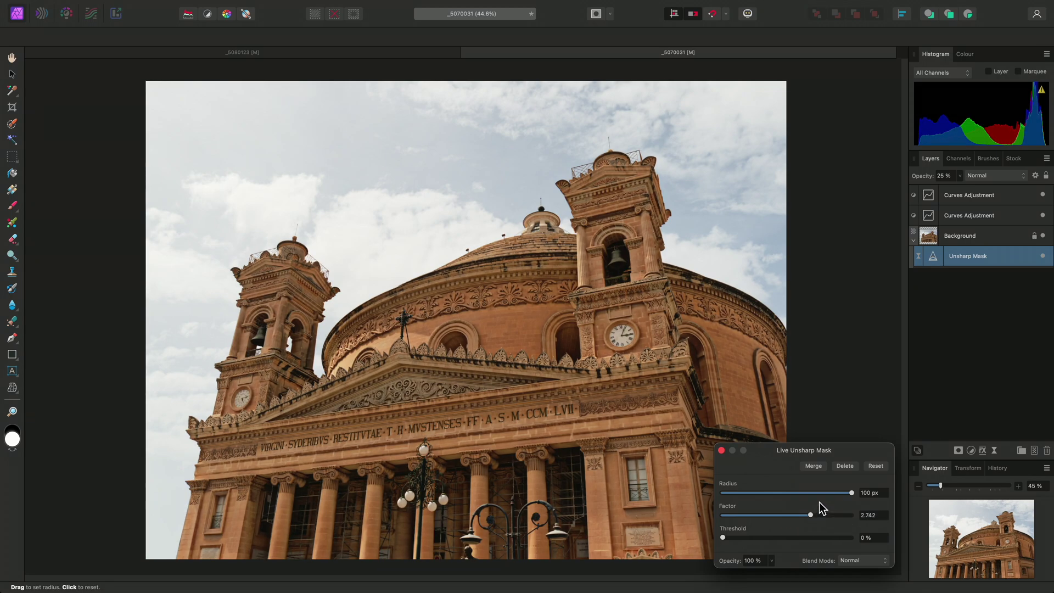